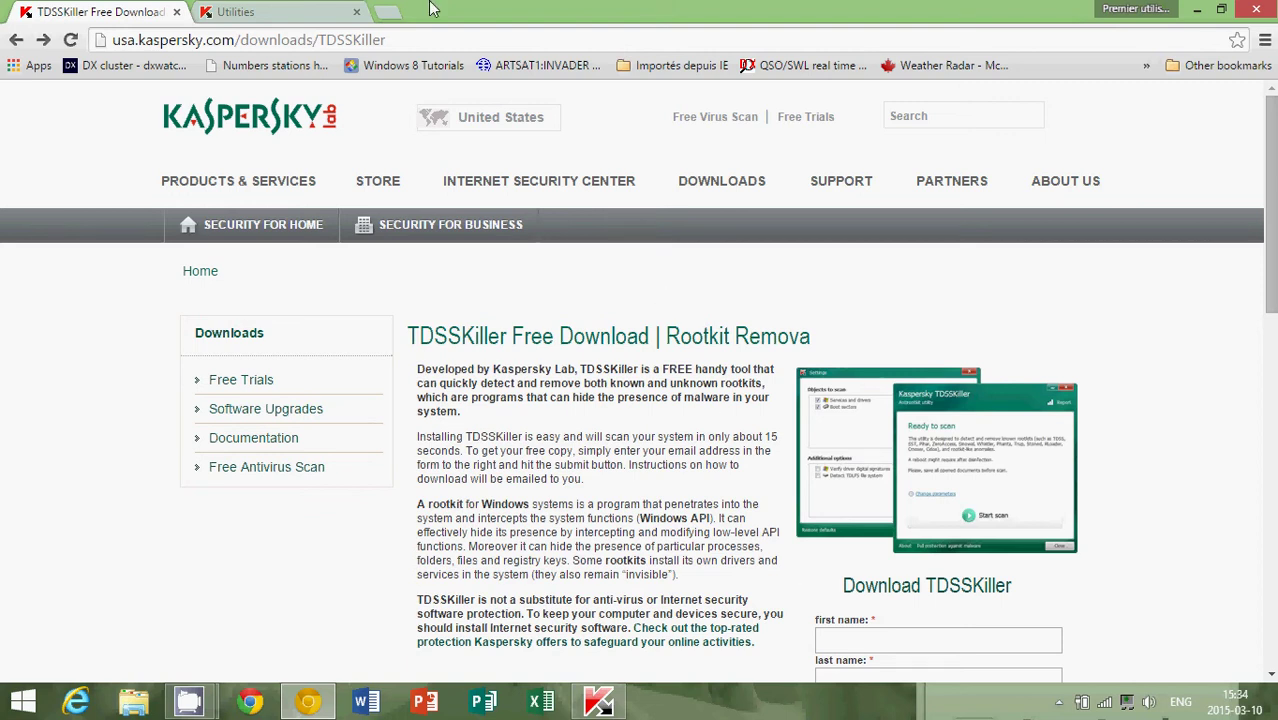
- Select the Kaspersky download page's URL and scroll down to the Download TDSSKiller form
{"action": "left_click", "coordinate": [424, 40]}
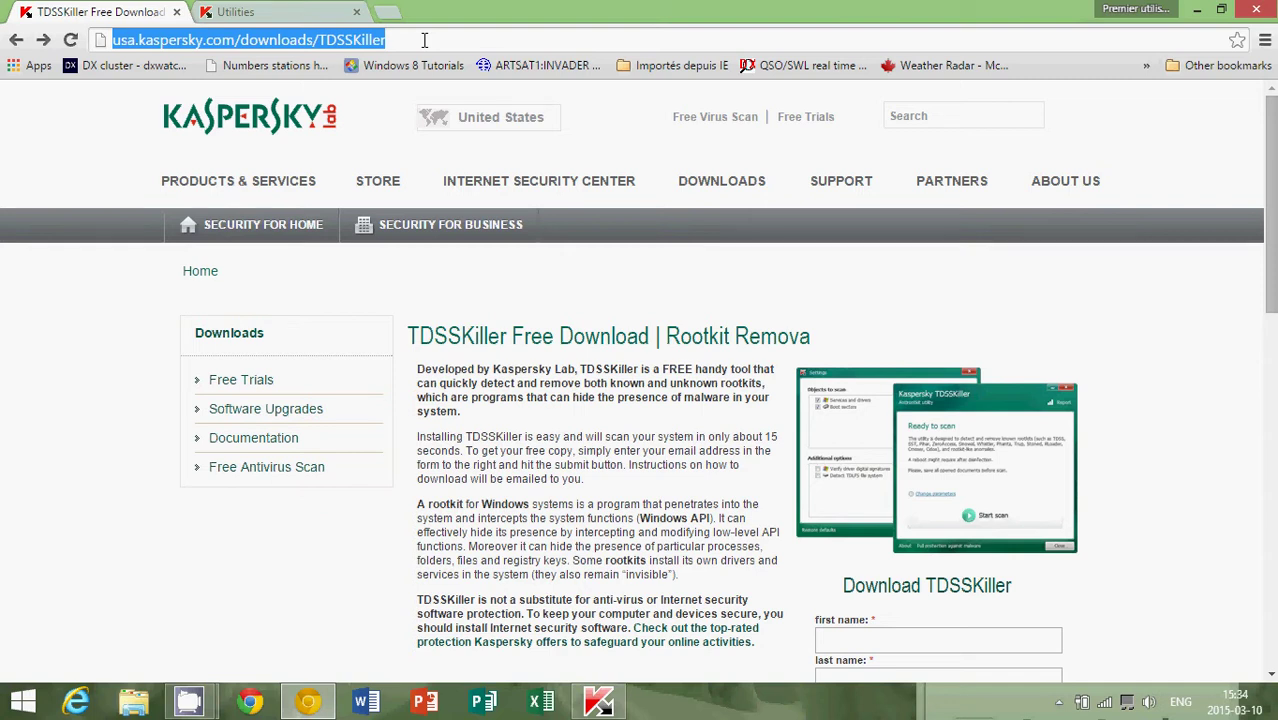
{"action": "scroll", "coordinate": [599, 280], "scroll_direction": "down", "scroll_amount": 2}
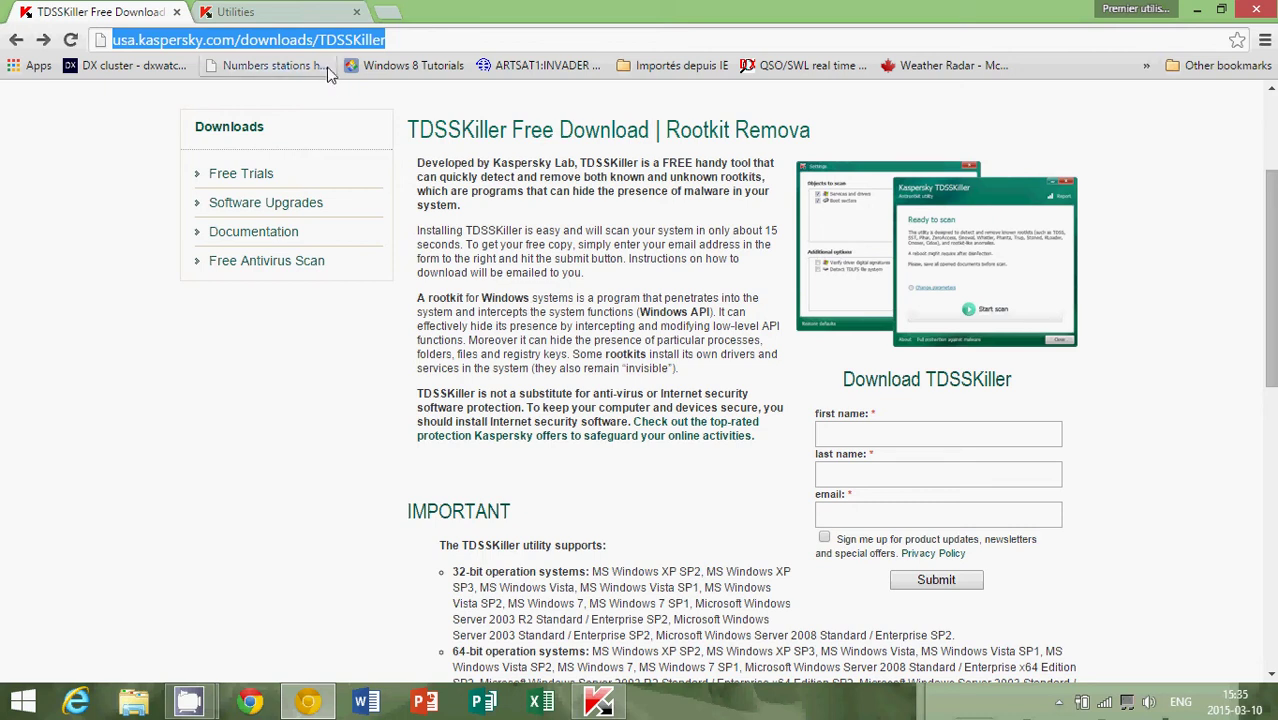
- Switch to the Chrome tab with Kaspersky's Utilities page listing TDSSKiller 3.0.0.44
{"action": "left_click", "coordinate": [267, 15]}
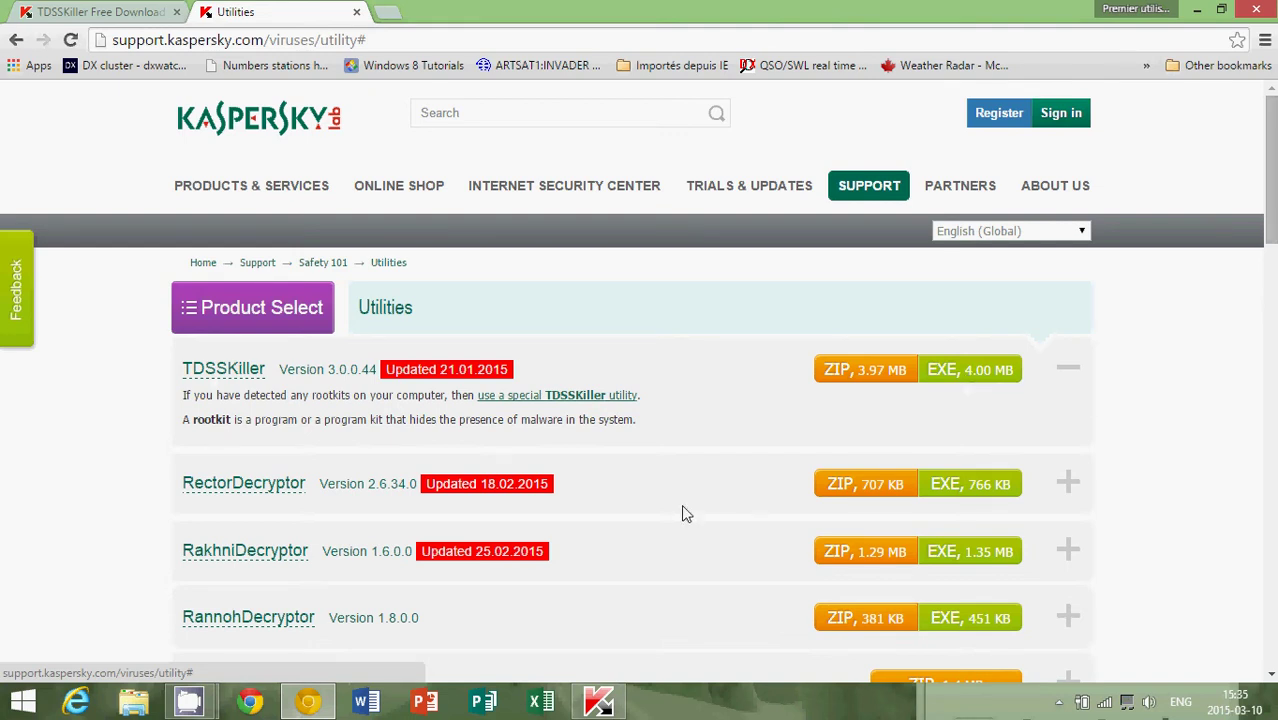
- Restore and reposition TDSSKiller, then start a rootkit scan and stop it early
{"action": "left_click", "coordinate": [602, 705]}
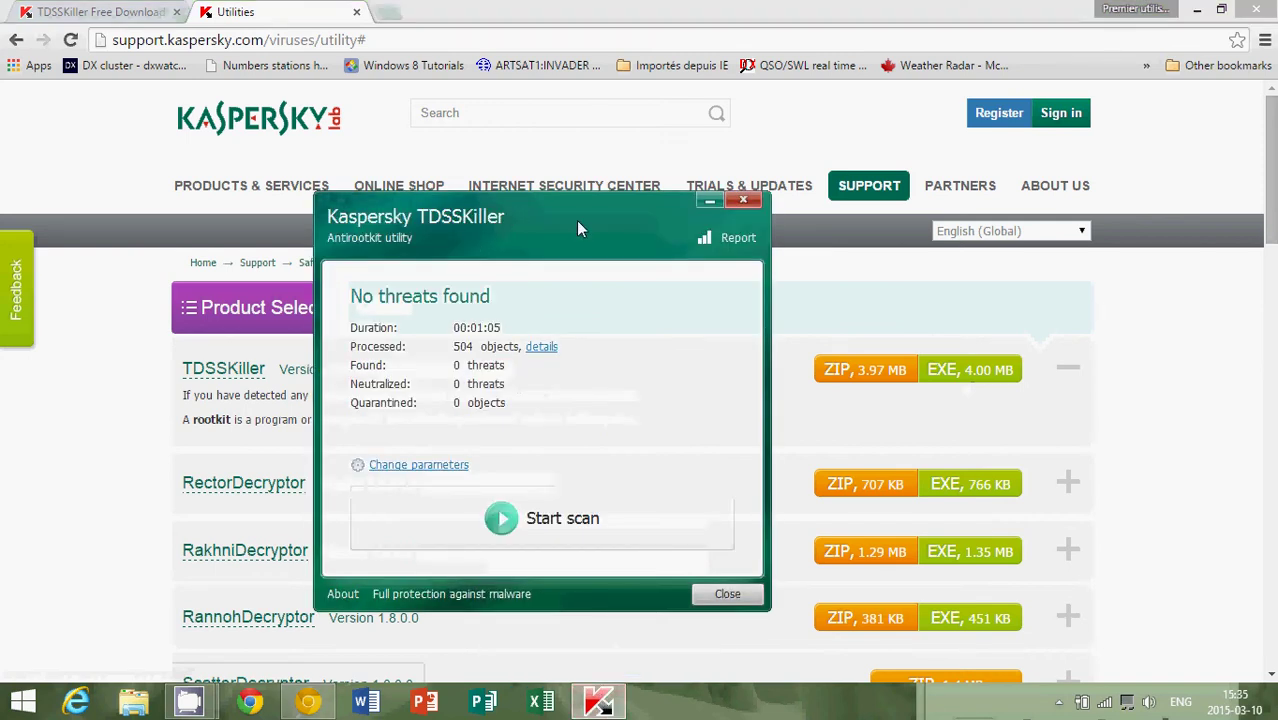
{"action": "left_click_drag", "start_coordinate": [578, 222], "coordinate": [698, 232]}
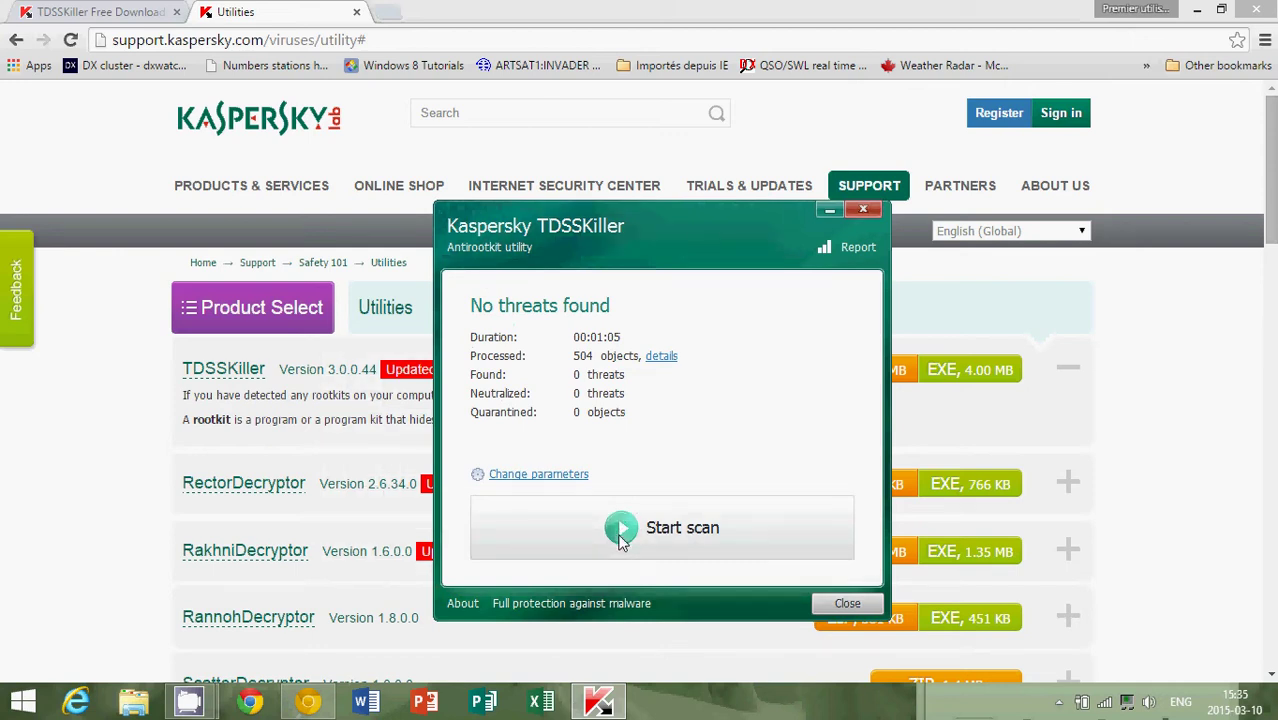
{"action": "left_click", "coordinate": [621, 539]}
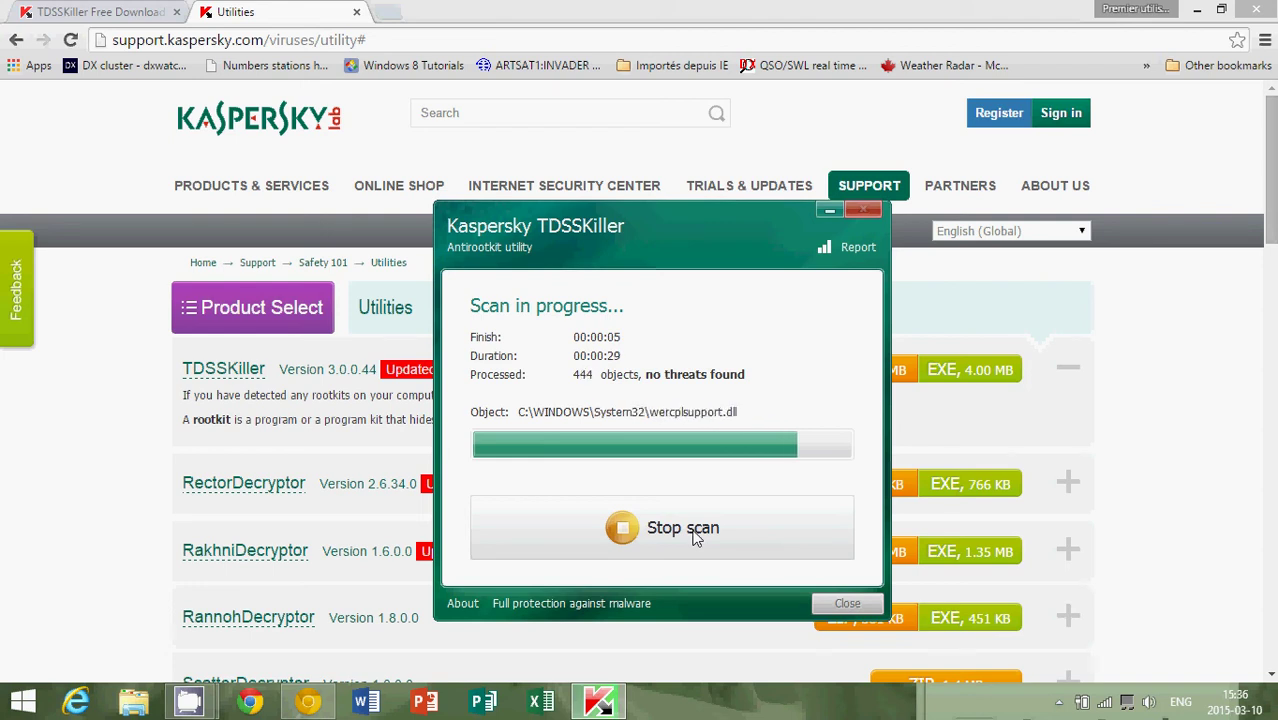
{"action": "left_click", "coordinate": [696, 537]}
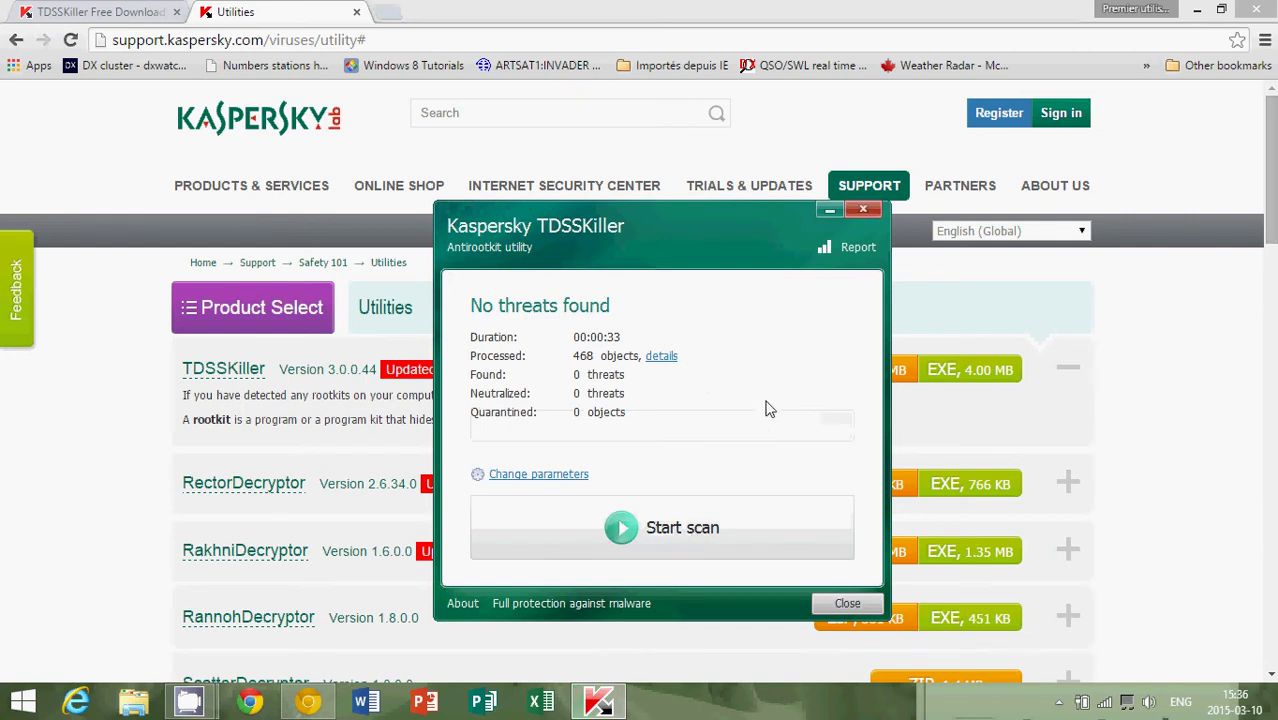
{"action": "left_click", "coordinate": [540, 480]}
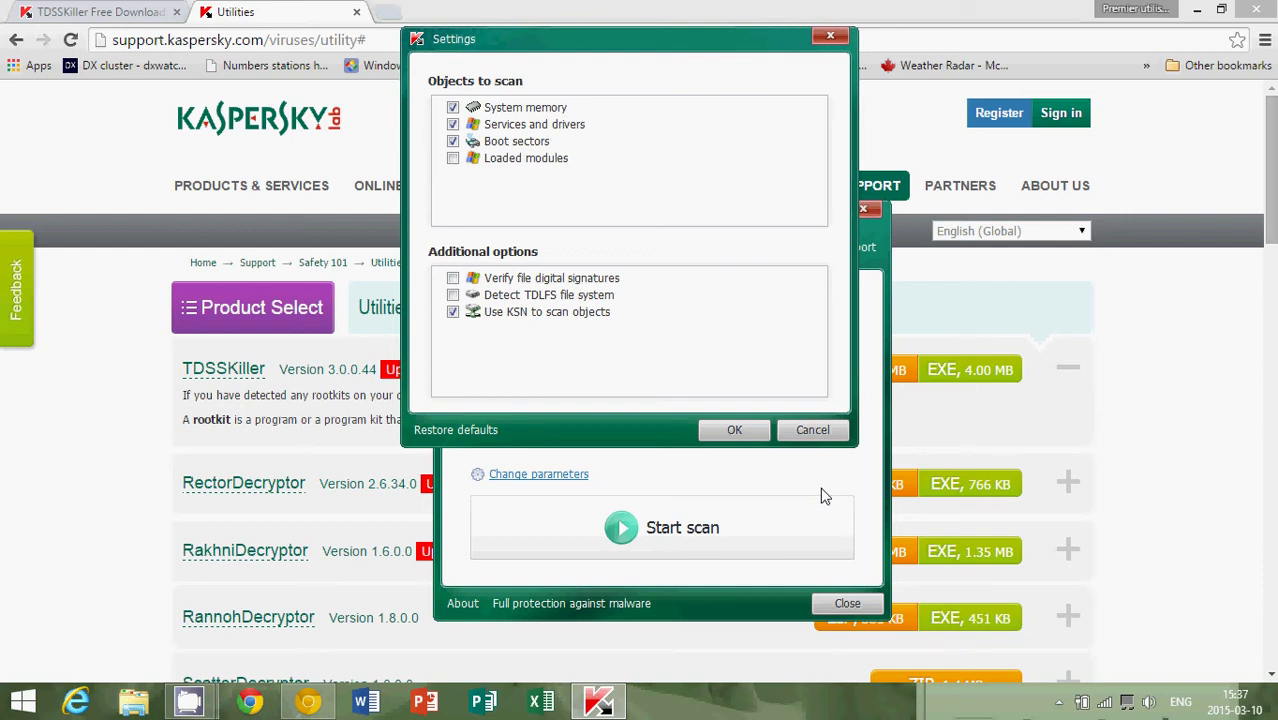
{"action": "left_click", "coordinate": [813, 430]}
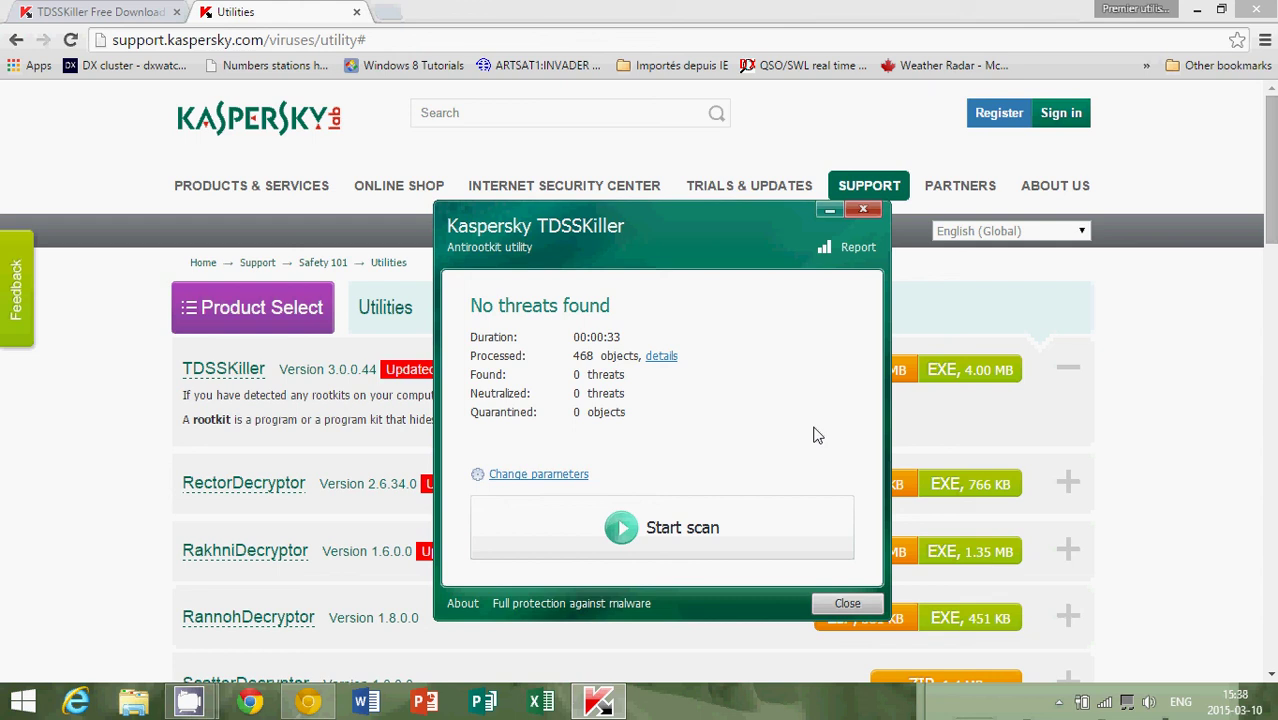
- Show the TDSSKiller Free Download page with the no-threats results window in front
{"action": "left_click", "coordinate": [94, 15]}
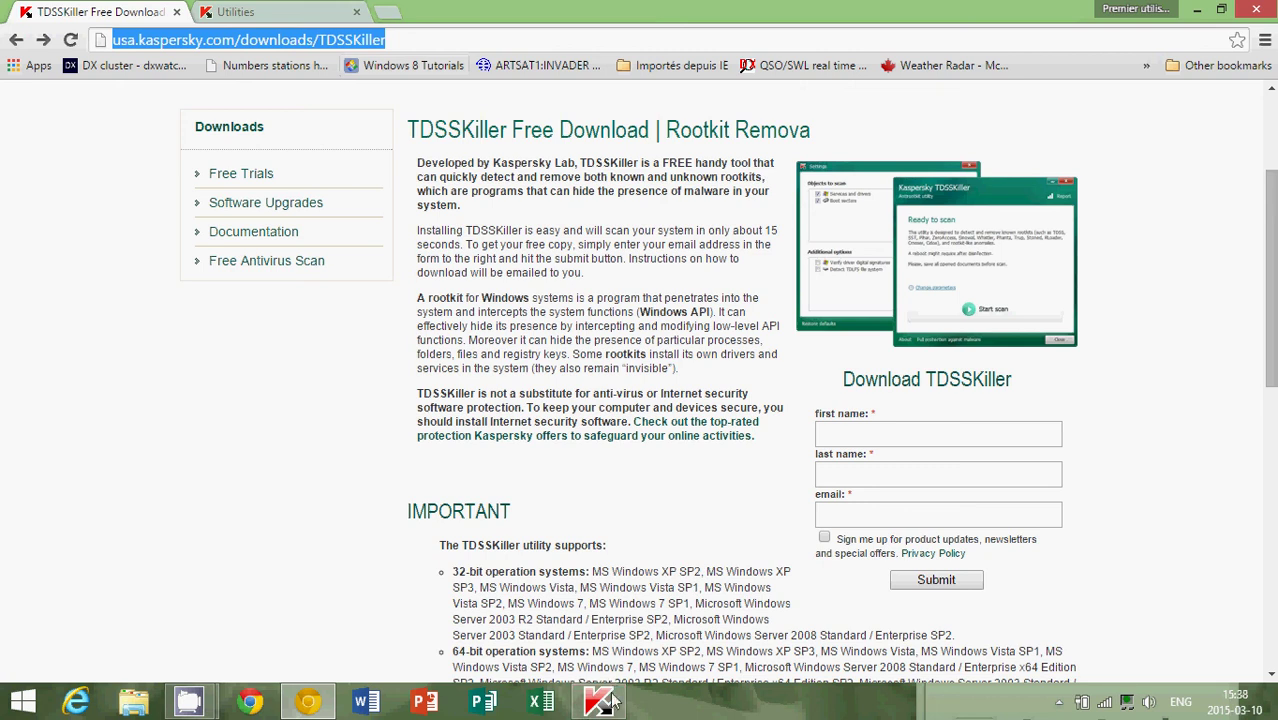
{"action": "left_click", "coordinate": [610, 701]}
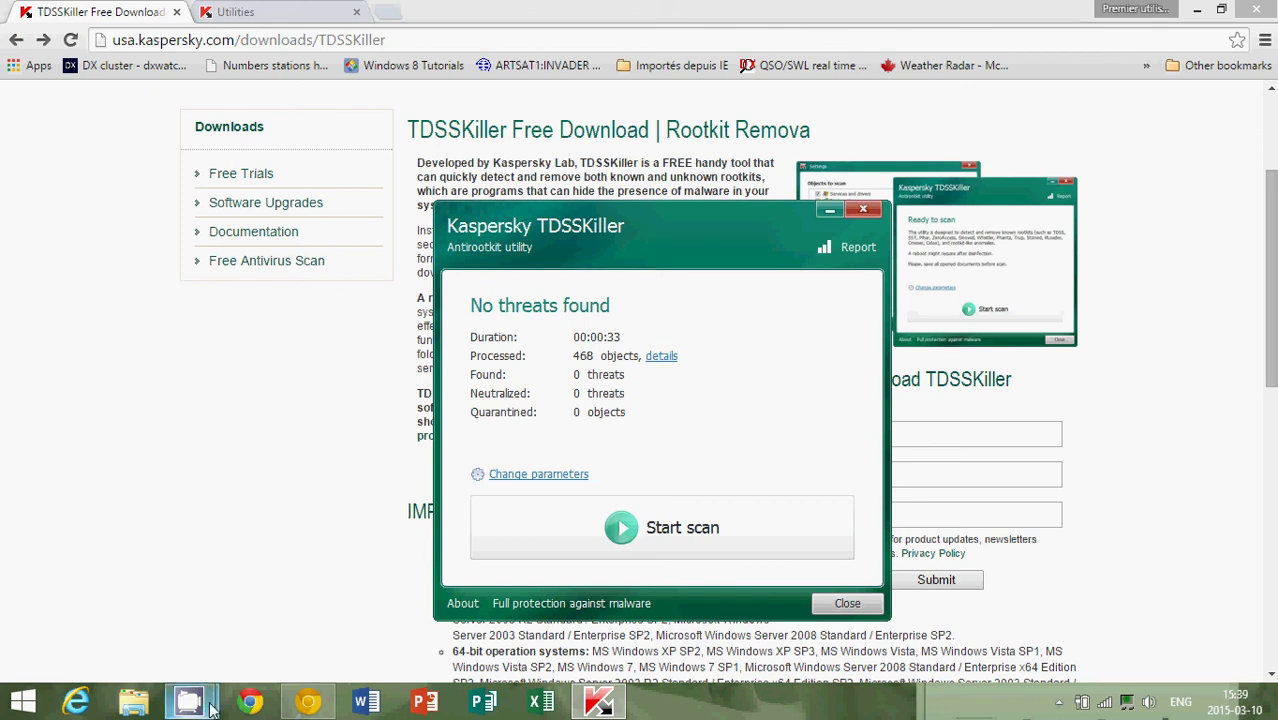
{"action": "mouse_move", "coordinate": [189, 701]}
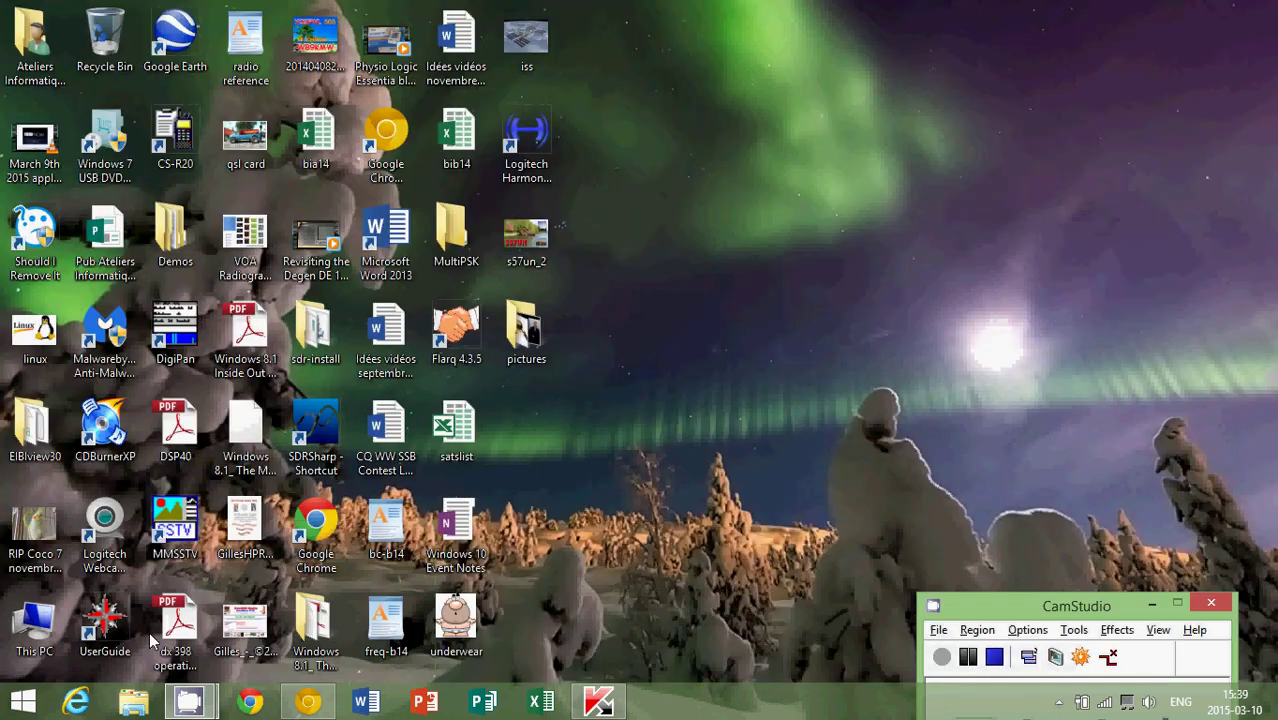
{"action": "left_click", "coordinate": [149, 632]}
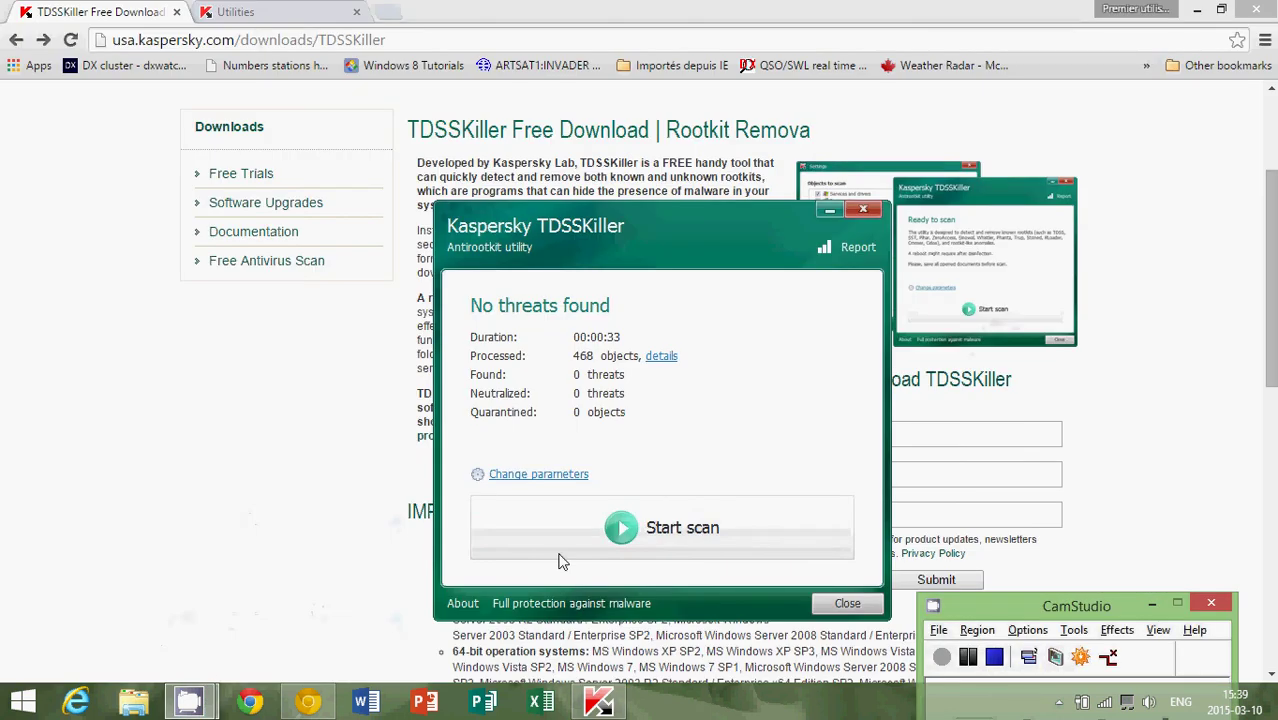